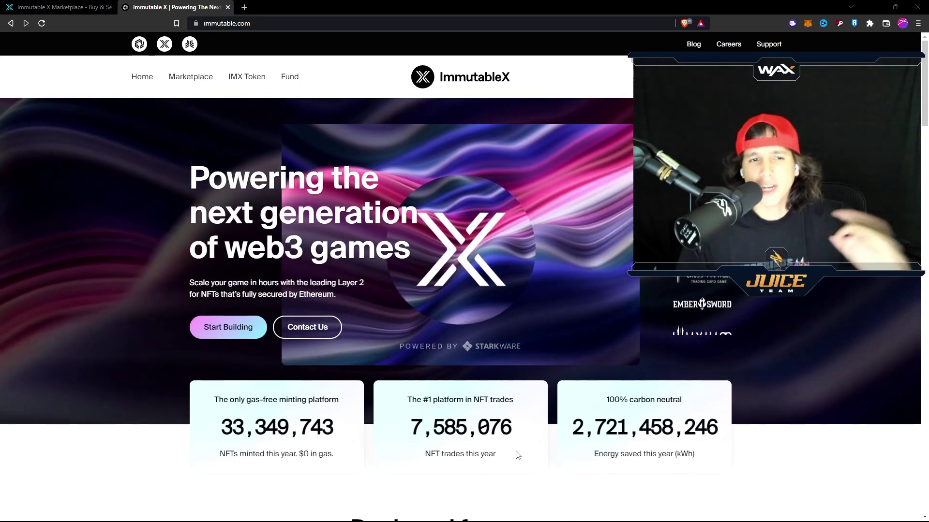
# - Browse the immutable.com homepage and project carousel, then switch to the Immutable X Marketplace tab
pyautogui.scroll(-13, 442, 336)
pyautogui.scroll(7, 434, 352)
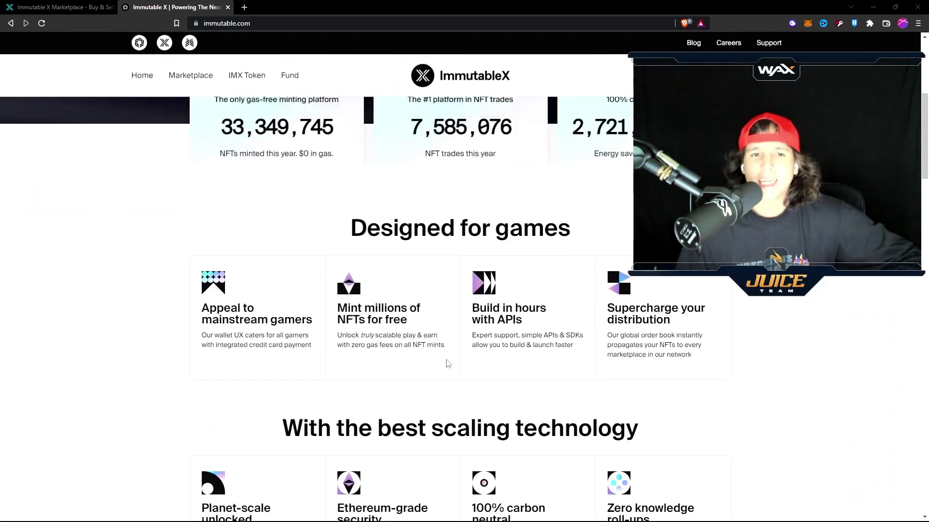
pyautogui.scroll(6, 446, 360)
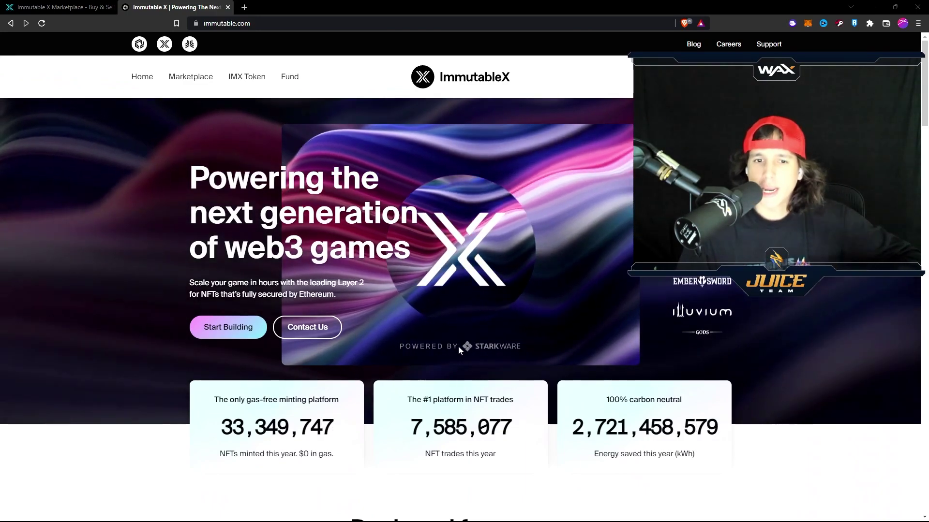
pyautogui.scroll(-15, 459, 348)
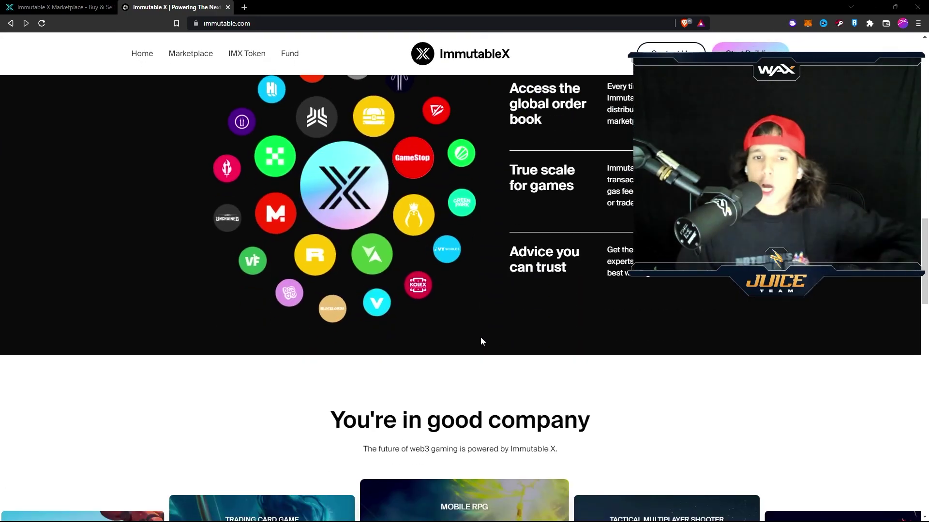
pyautogui.scroll(-8, 484, 327)
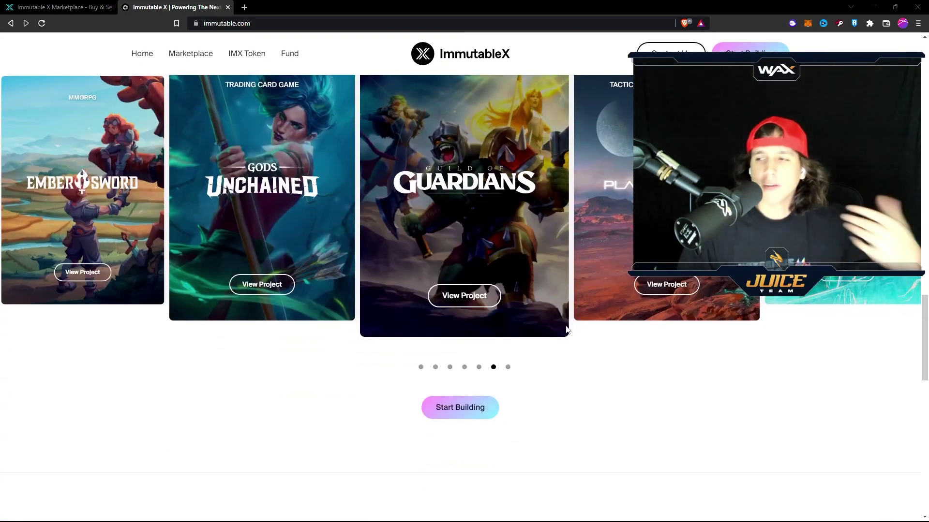
pyautogui.scroll(1, 567, 330)
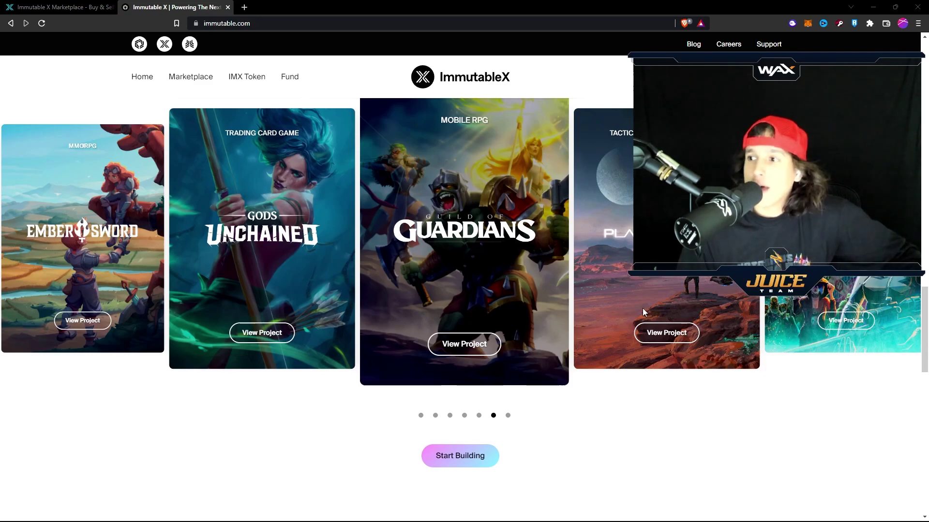
pyautogui.hscroll(4, 643, 308)
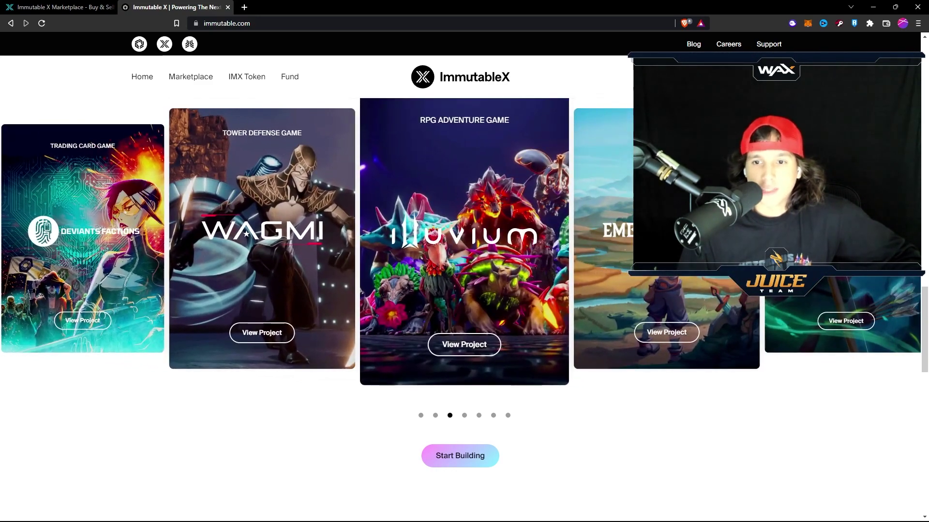
pyautogui.hscroll(3, 642, 308)
pyautogui.hotkey('ctrl', 'shift', 'Tab')
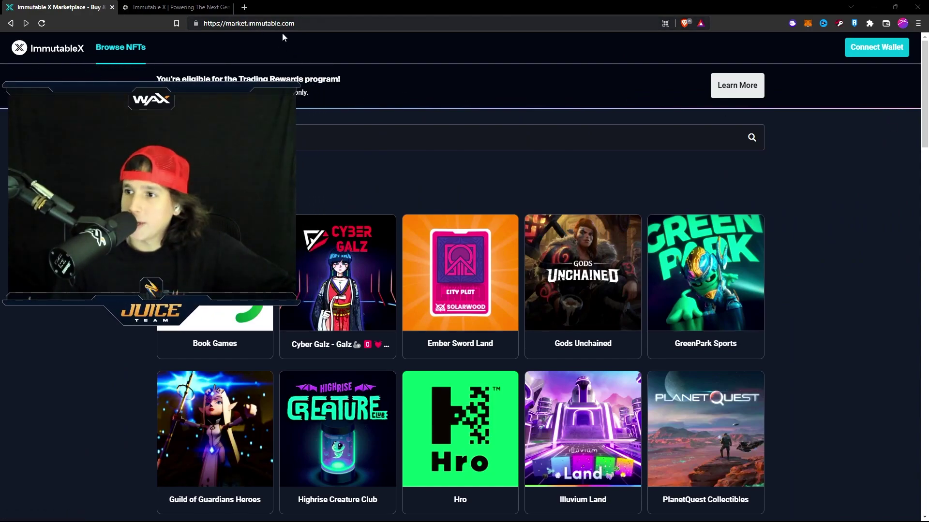
# - Start connecting MetaMask as the wallet and highlight the sign and key setup steps
pyautogui.click(883, 48)
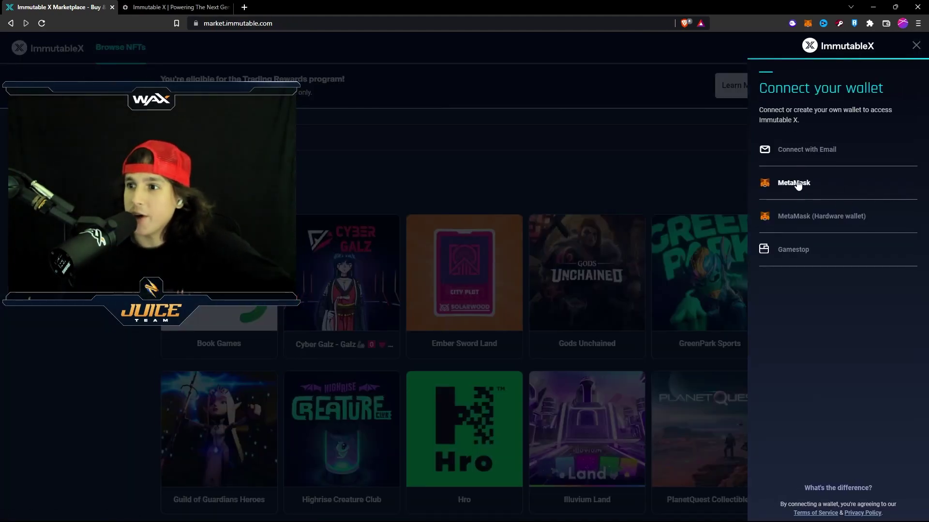
pyautogui.click(796, 186)
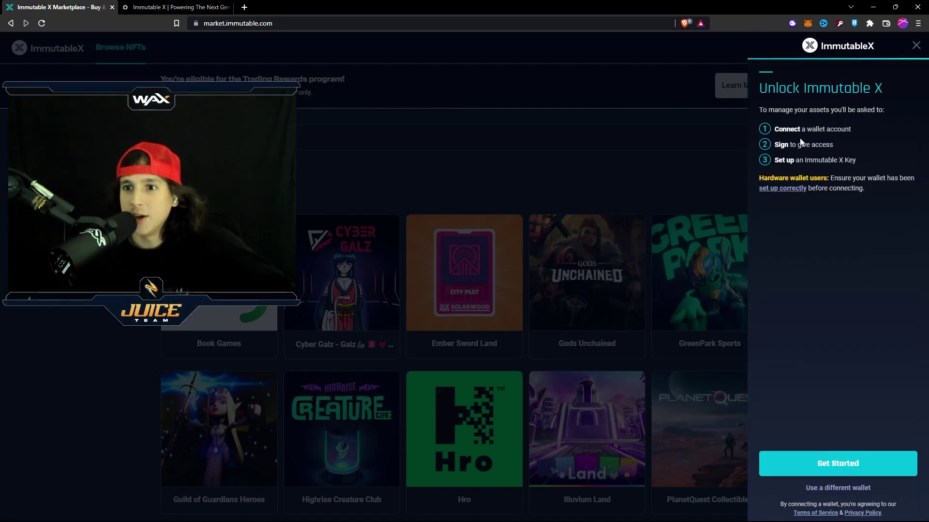
pyautogui.moveTo(866, 138); pyautogui.dragTo(859, 164)
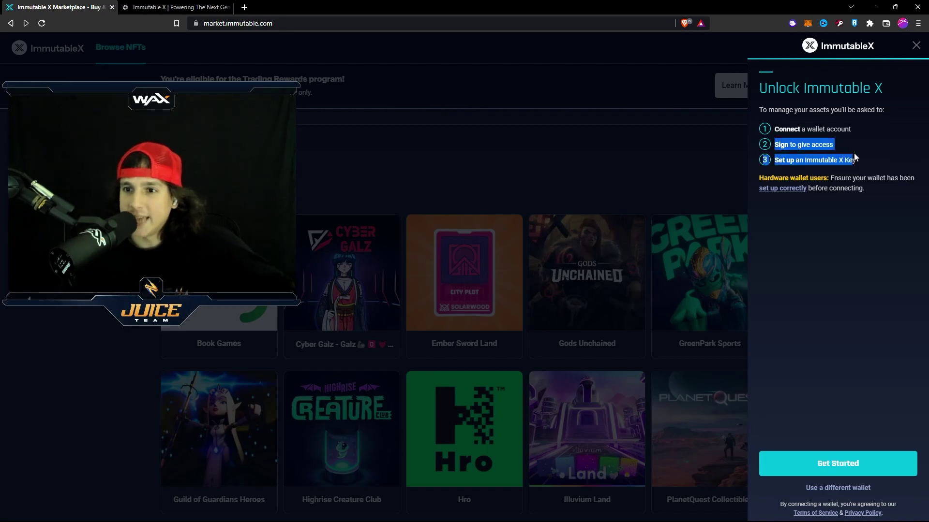
pyautogui.click(859, 164)
# - Connect MetaMask's Account 1 instead of Trezor 1 to the marketplace
pyautogui.click(866, 466)
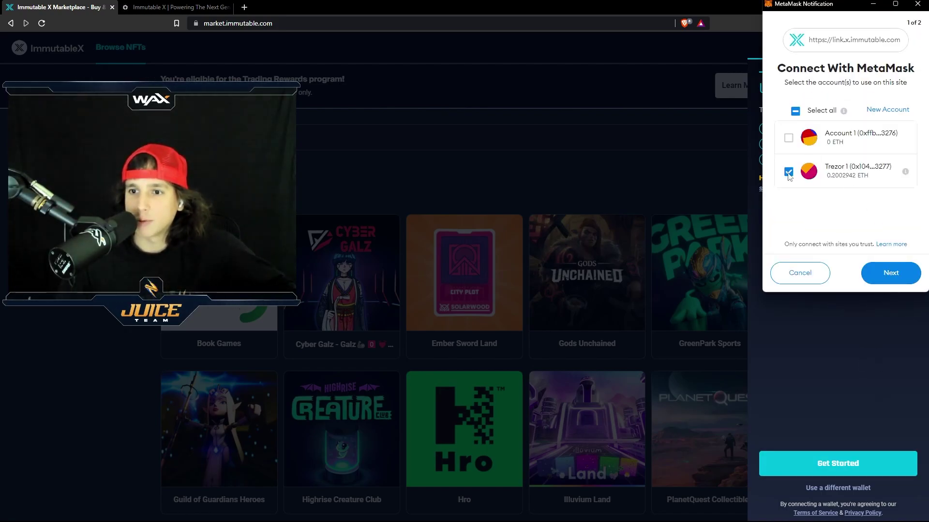
pyautogui.click(852, 172)
pyautogui.click(851, 137)
pyautogui.click(891, 273)
pyautogui.click(891, 274)
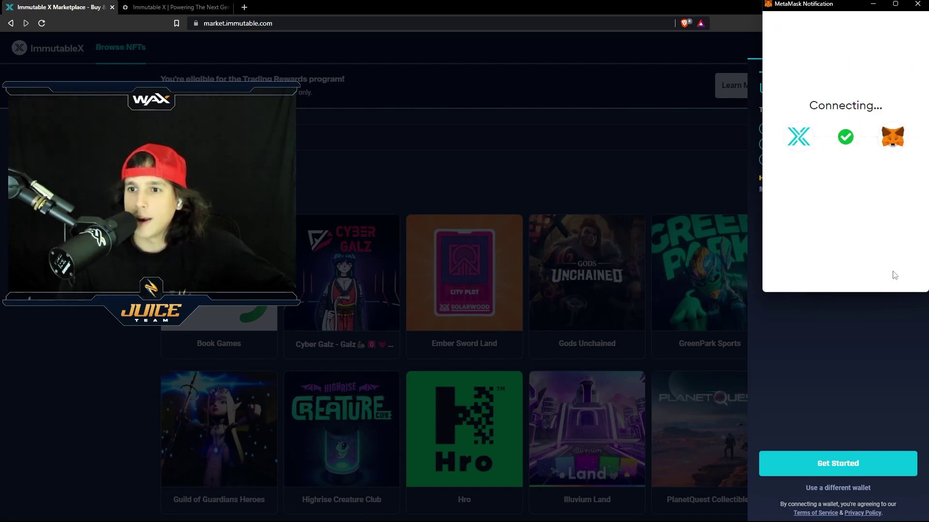
# - Set up the Immutable X Key by signing the request, then close the completion panel
pyautogui.click(882, 267)
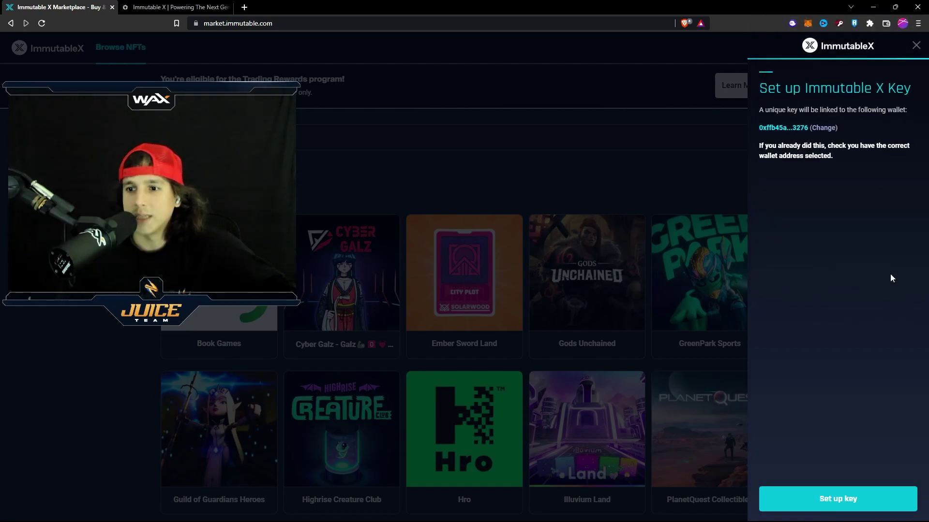
pyautogui.click(862, 499)
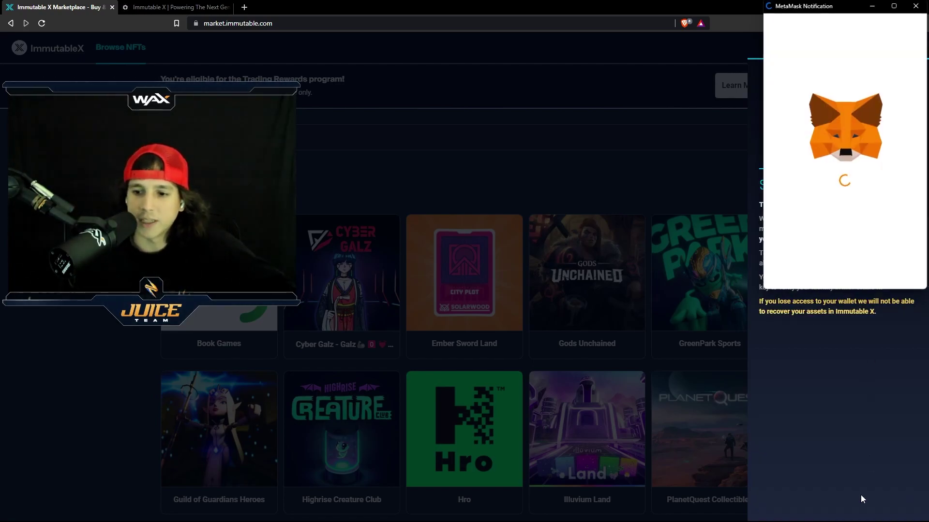
pyautogui.click(883, 267)
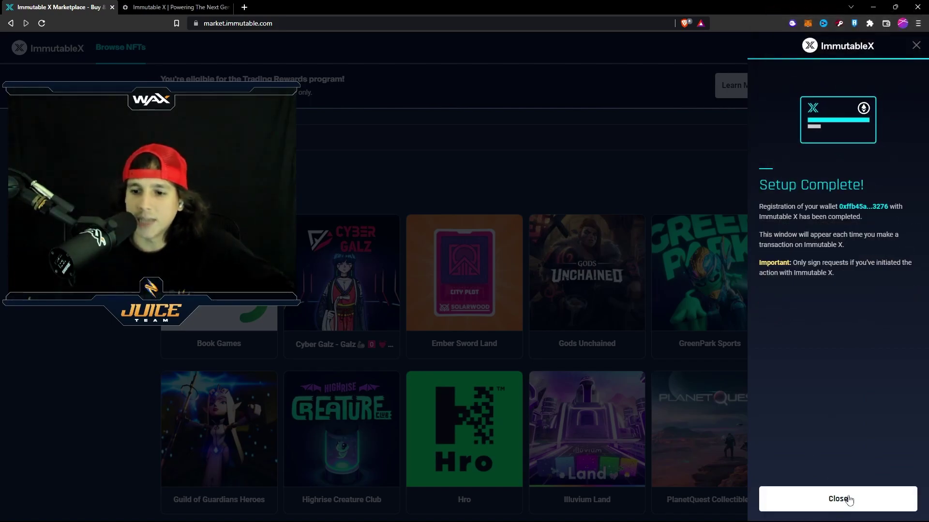
pyautogui.click(846, 500)
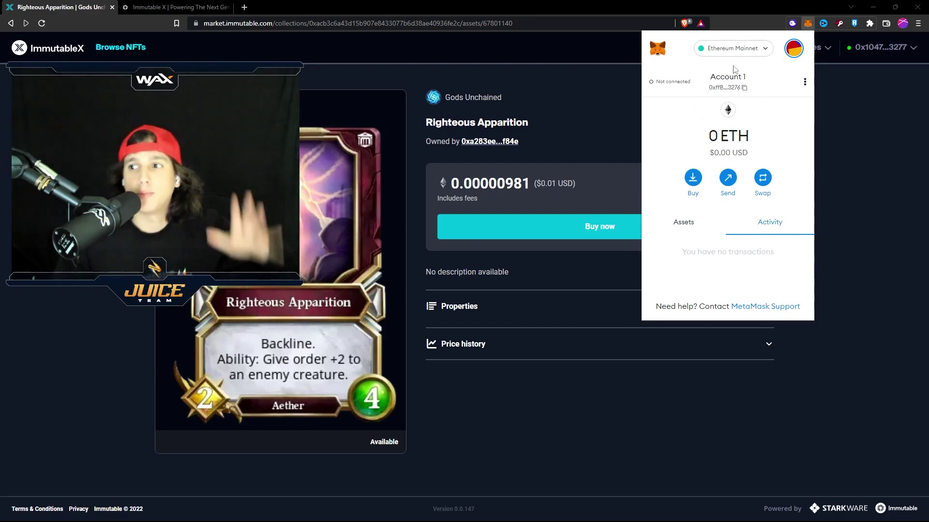
pyautogui.click(885, 138)
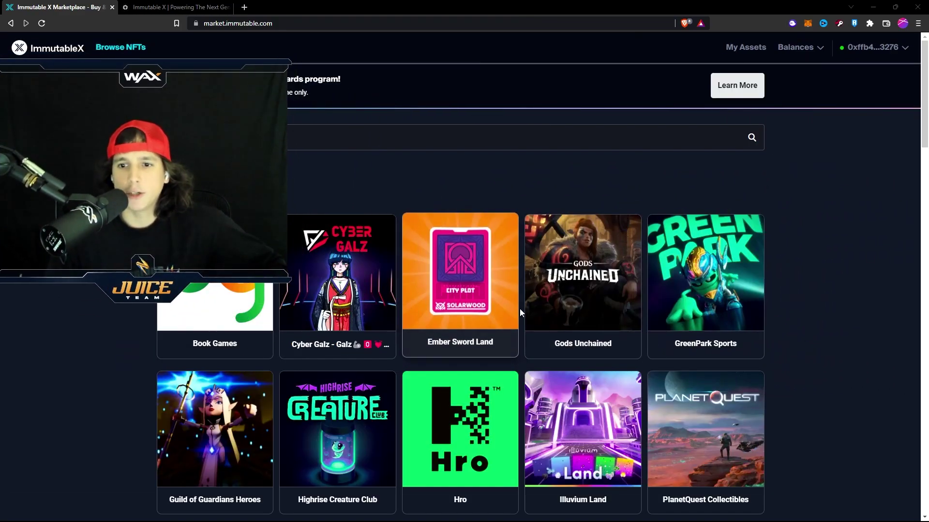
# - Open a Gods Unchained Righteous Apparition card and start buying it, revealing a 0 ETH balance
pyautogui.scroll(-4, 520, 308)
pyautogui.scroll(4, 519, 308)
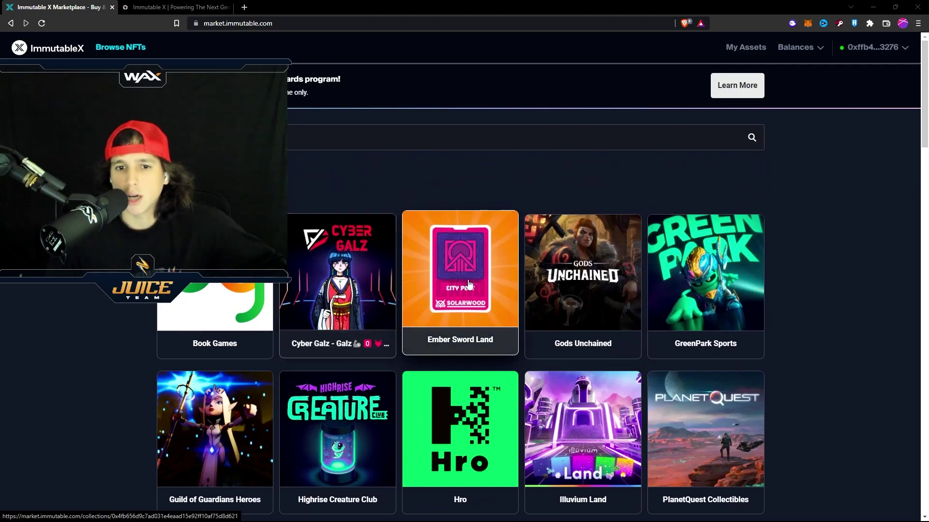
pyautogui.scroll(-4, 472, 238)
pyautogui.scroll(3, 469, 342)
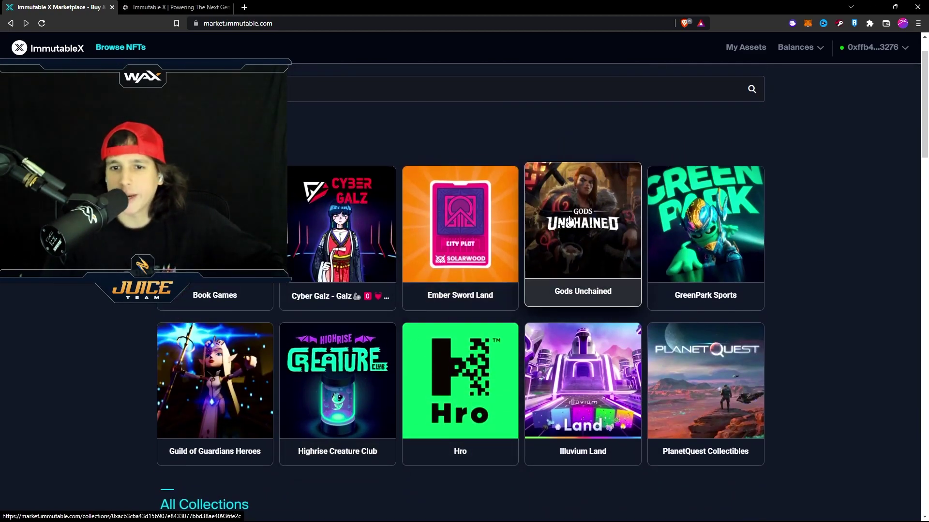
pyautogui.click(541, 233)
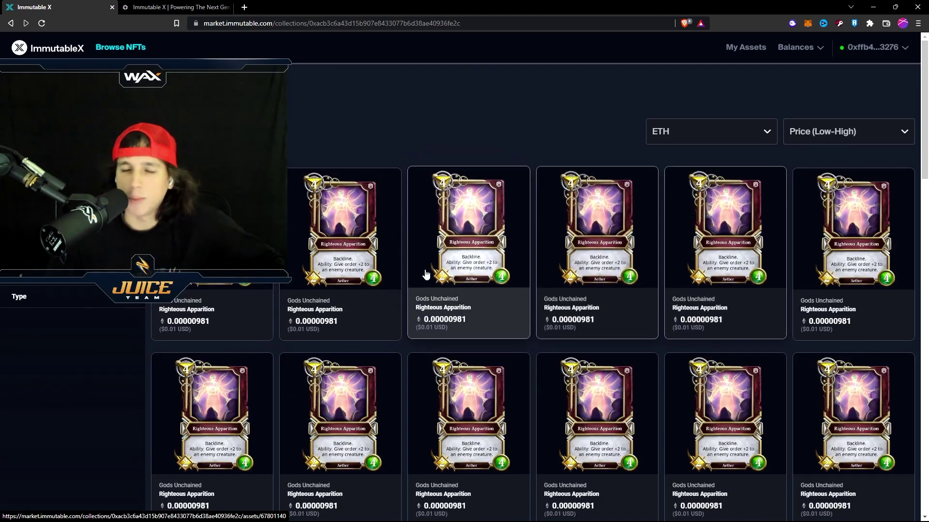
pyautogui.click(488, 227)
pyautogui.click(665, 226)
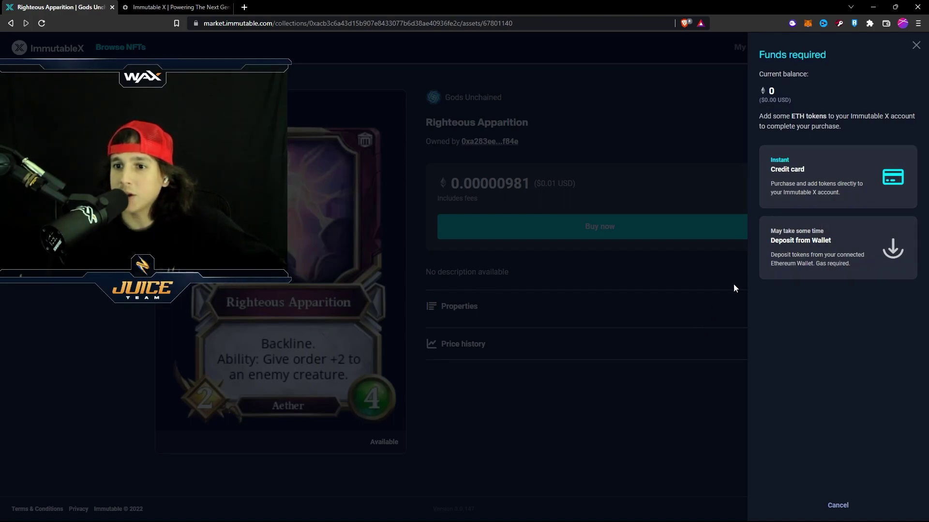
# - Close the Funds required panel and check the MetaMask wallet holds 0.2003 ETH
pyautogui.click(916, 45)
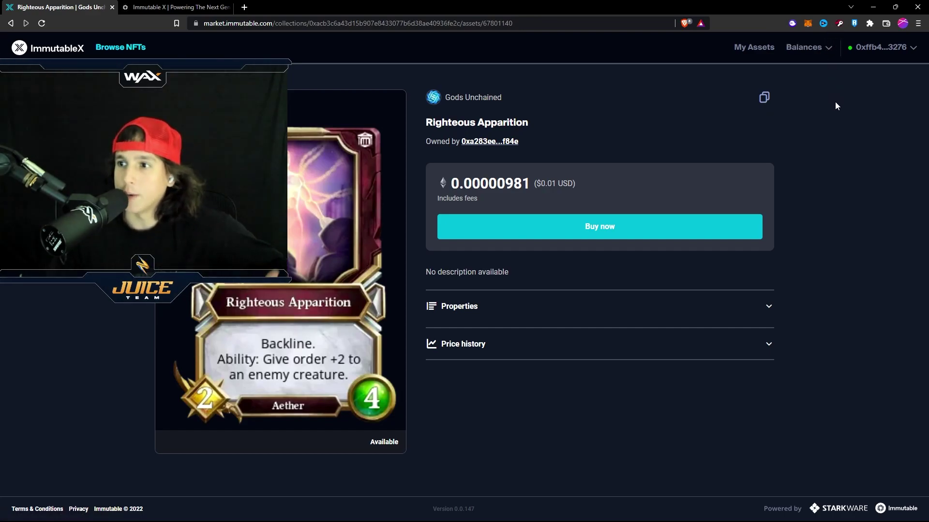
pyautogui.click(809, 23)
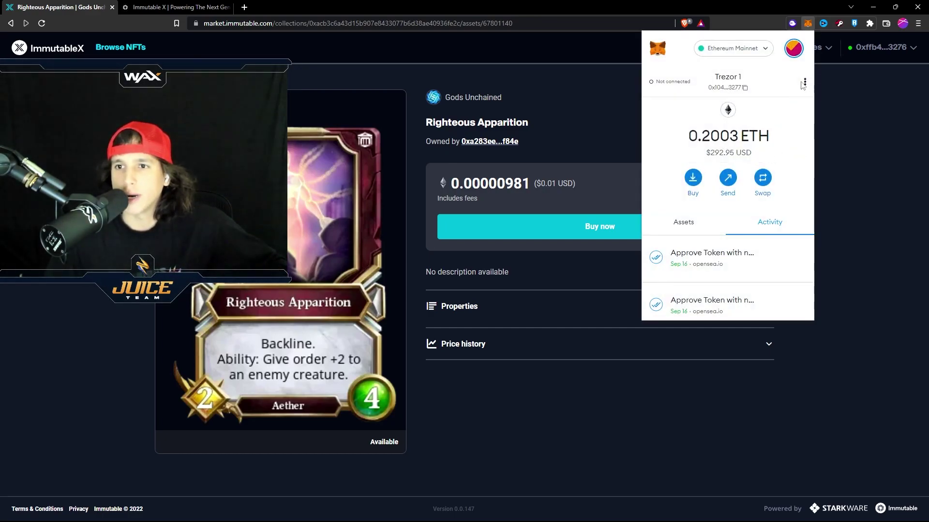
pyautogui.click(871, 149)
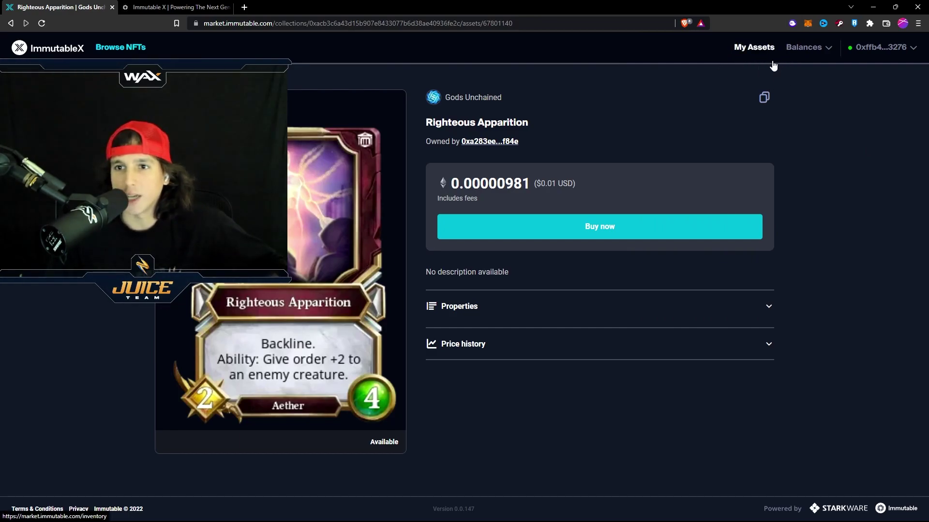
# - Start a deposit from the wallet via Balances > Add funds, choosing Ethereum (ETH)
pyautogui.click(806, 57)
pyautogui.click(792, 208)
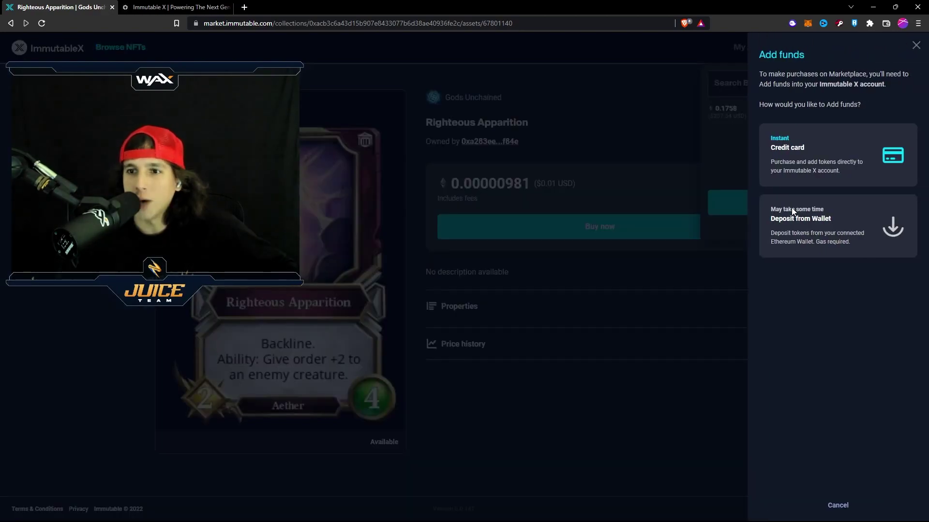
pyautogui.click(837, 238)
pyautogui.click(836, 138)
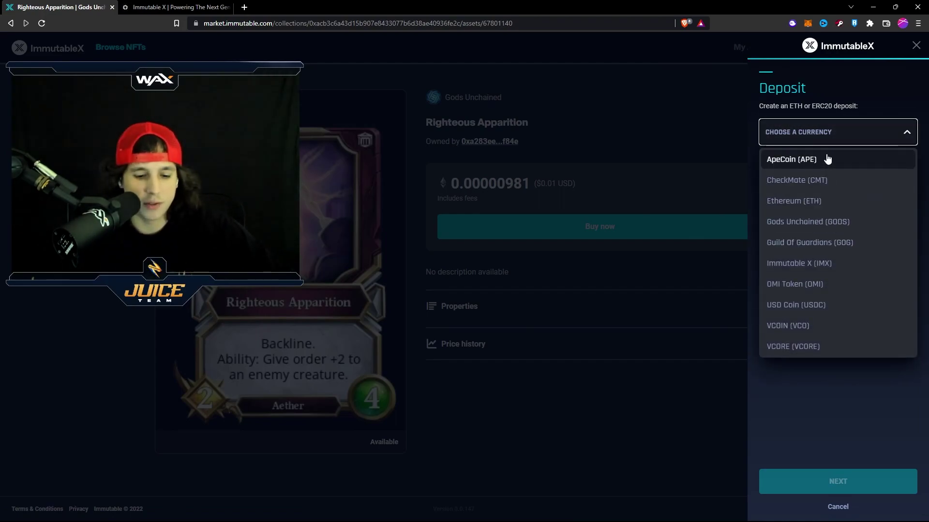
pyautogui.click(822, 201)
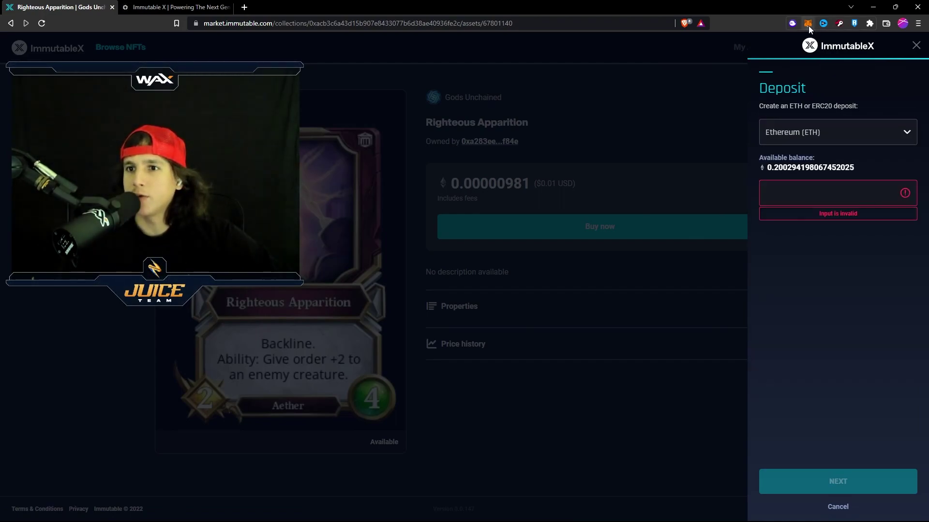
# - Enter a deposit amount of 0.1 ETH and proceed to confirmation
pyautogui.hotkey('alt', 'shift', 'm')
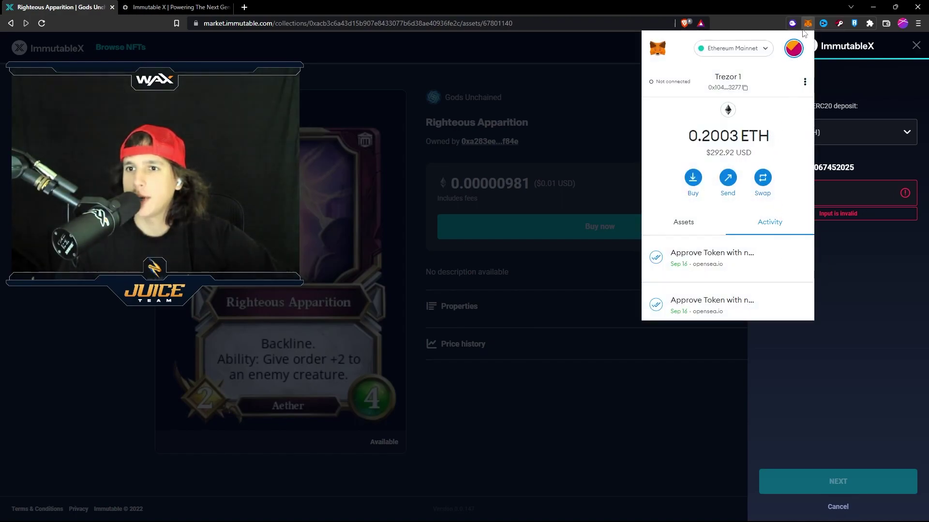
pyautogui.click(807, 24)
pyautogui.click(798, 196)
pyautogui.write('0.')
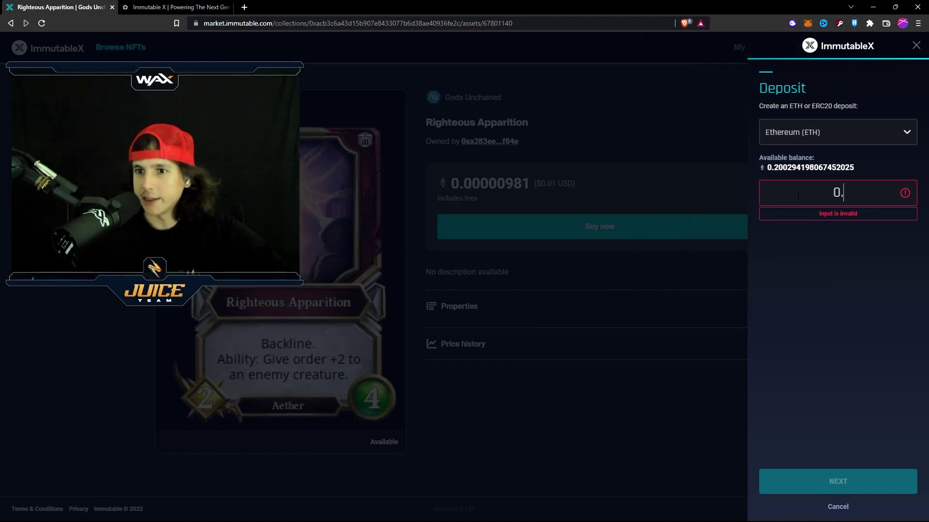
pyautogui.write('1')
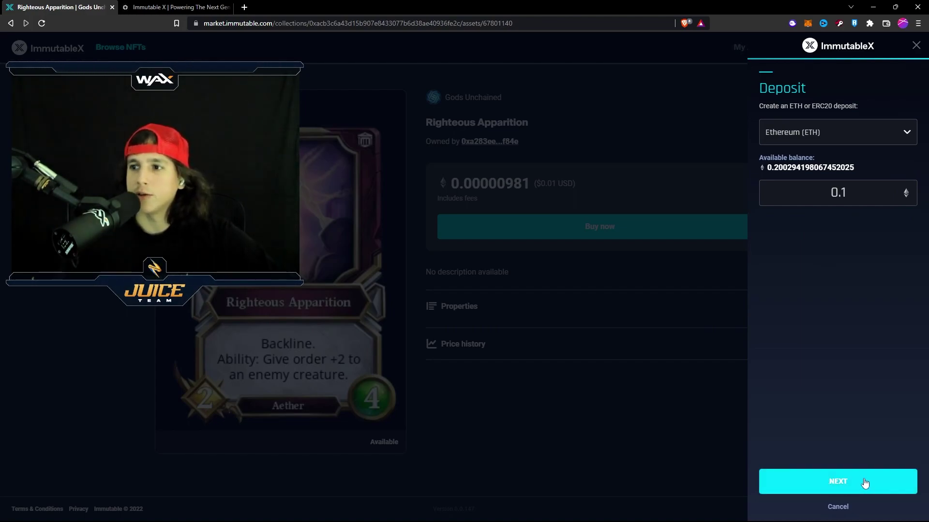
pyautogui.click(864, 483)
# - Confirm the 0.1 ETH deposit, review its gas fee and total in MetaMask, then reject it
pyautogui.click(849, 483)
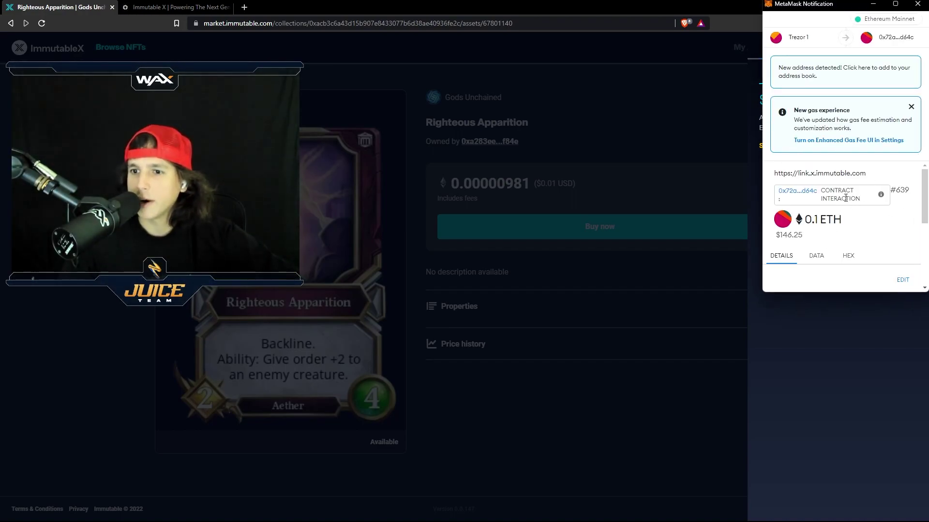
pyautogui.scroll(-2, 846, 197)
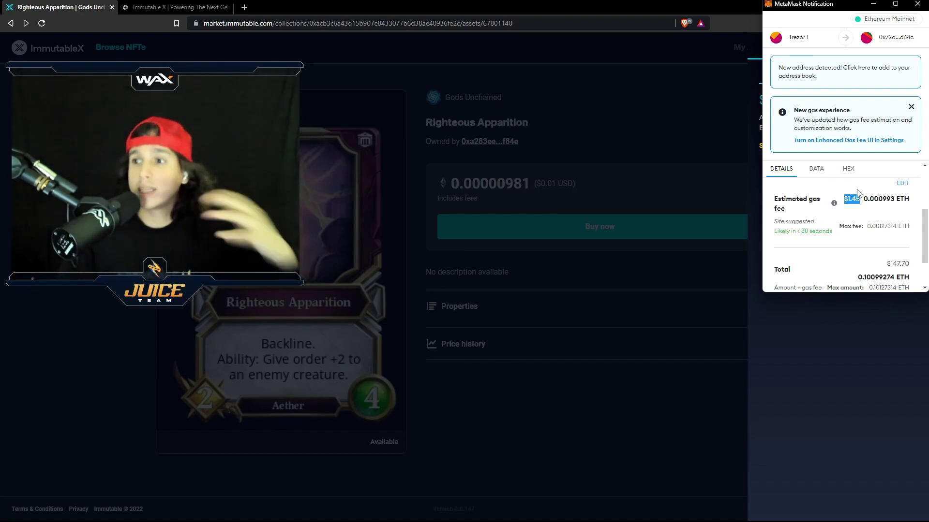
pyautogui.scroll(-2, 868, 196)
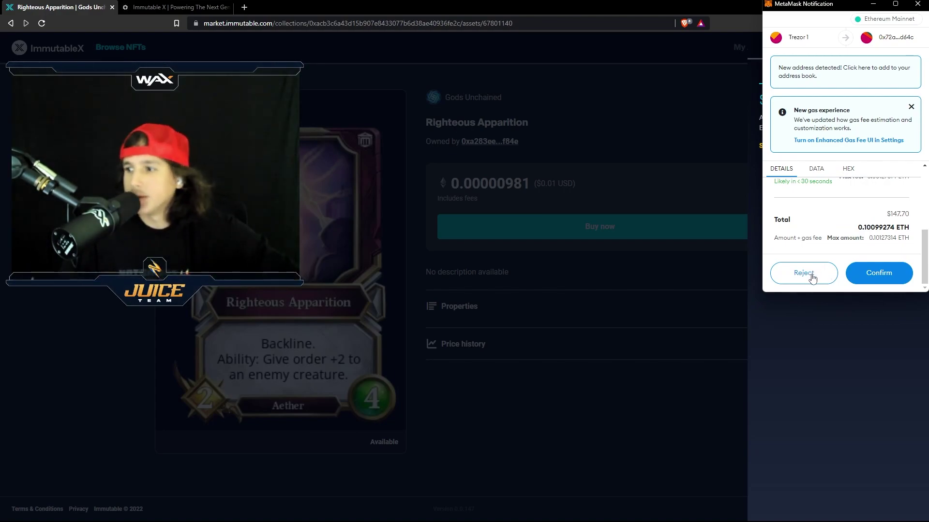
pyautogui.click(811, 275)
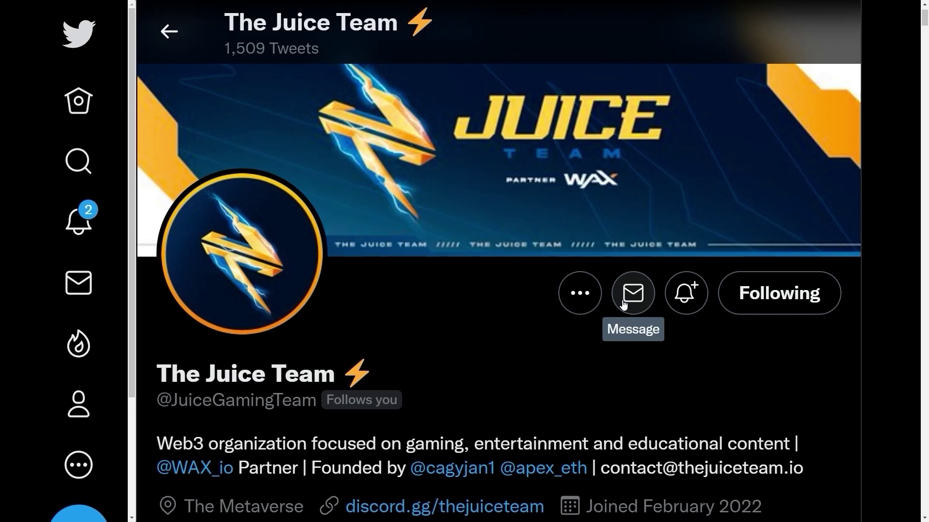
# - Highlight The Juice Team's handle, then the Juice News profile's handle
pyautogui.moveTo(202, 400); pyautogui.dragTo(317, 400)
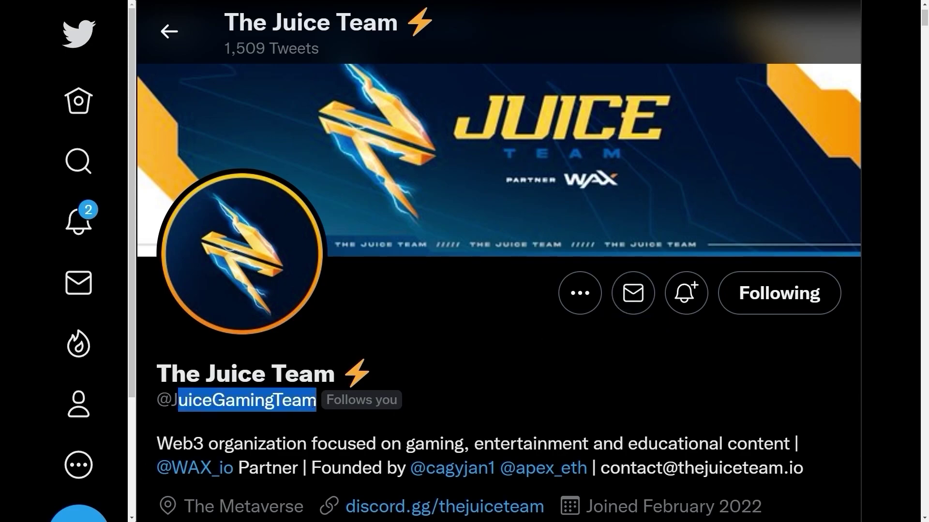
pyautogui.click(522, 394)
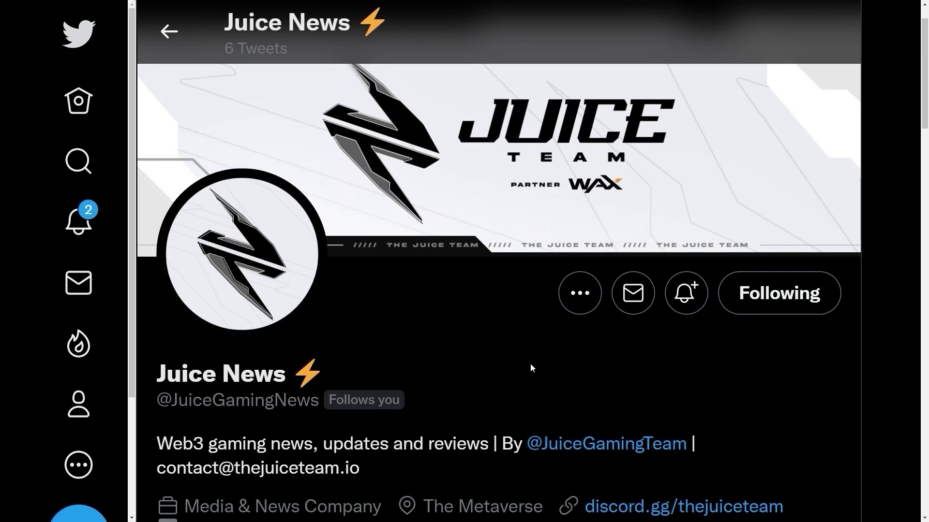
pyautogui.moveTo(172, 401); pyautogui.dragTo(317, 405)
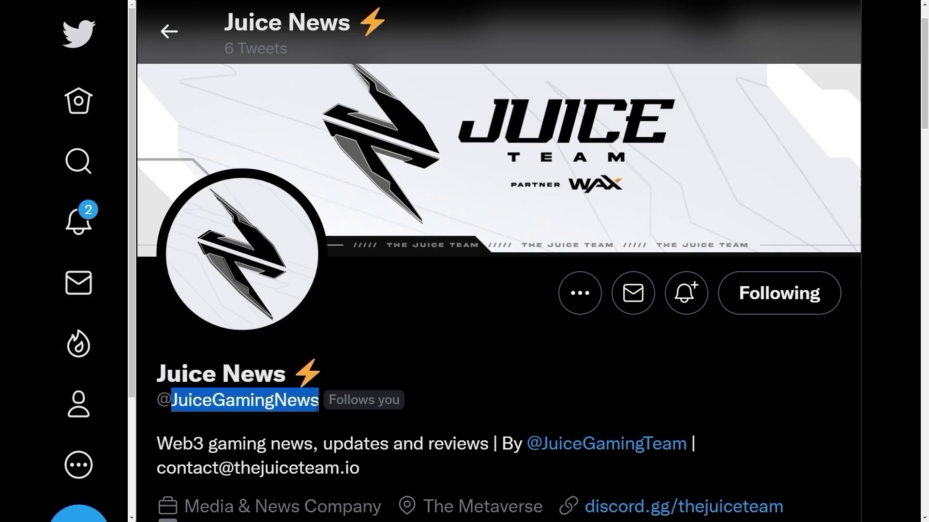